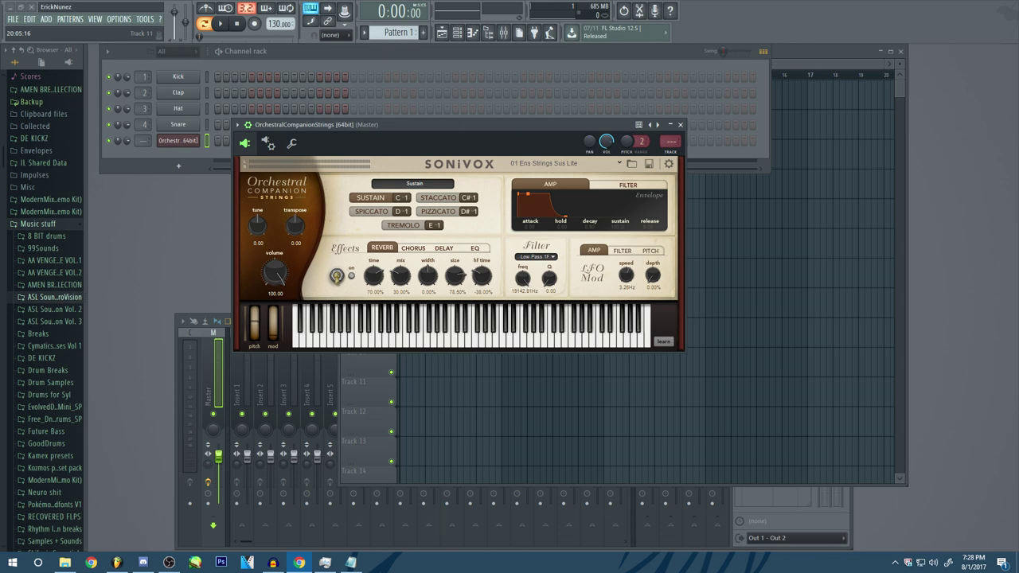
Step: Roll the RNG from 1 to 2, getting 1, then set the maximum to 12 and roll again, getting 2
drag(1015, 86, 739, 86)
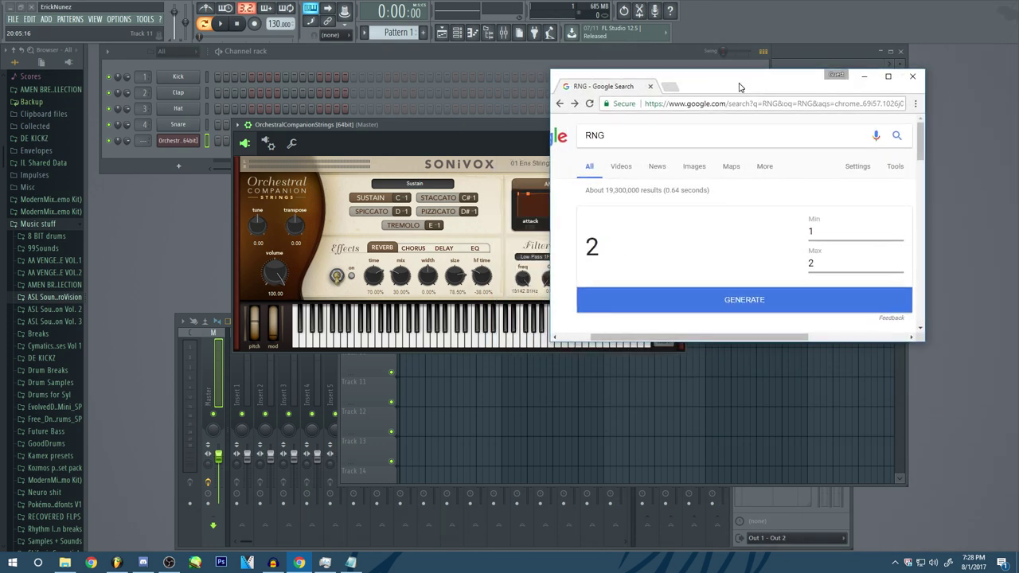
click(773, 308)
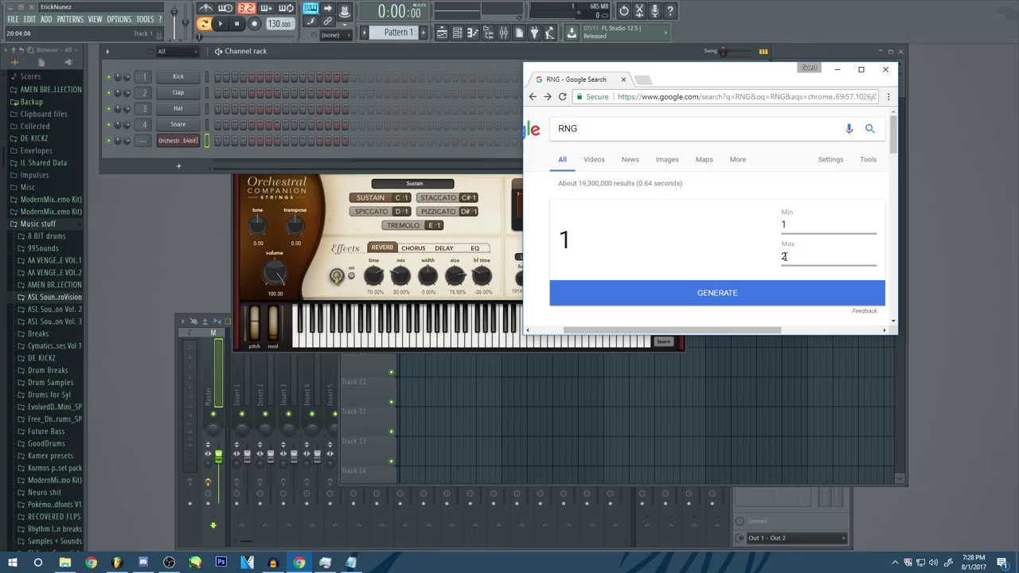
click(792, 256)
text(1)
click(761, 298)
right_click(180, 140)
Step: Sketch a rising A# major scale from A#5 to A#6 in the strings piano roll
click(223, 140)
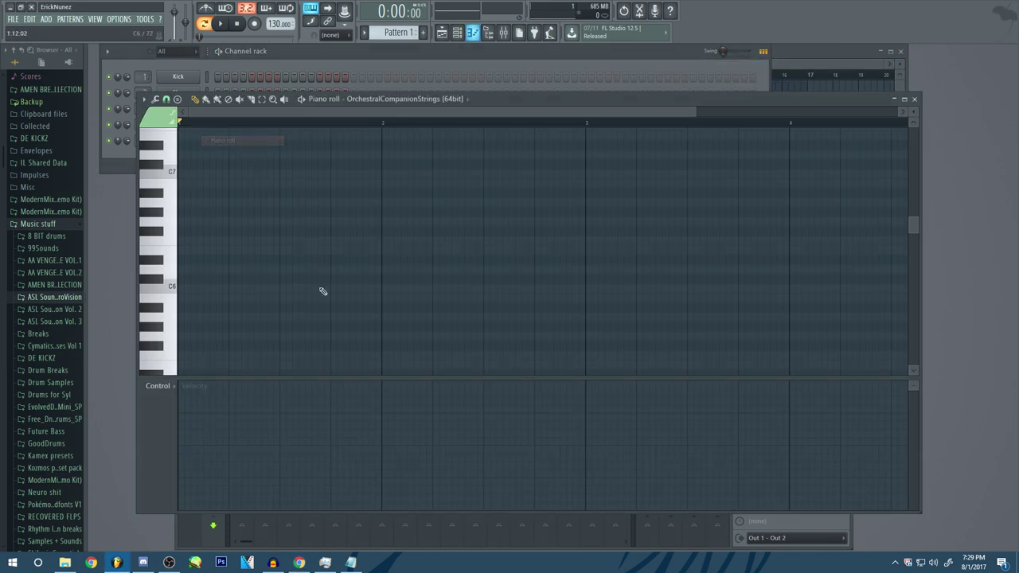
scroll(282, 286, down, 5)
click(184, 270)
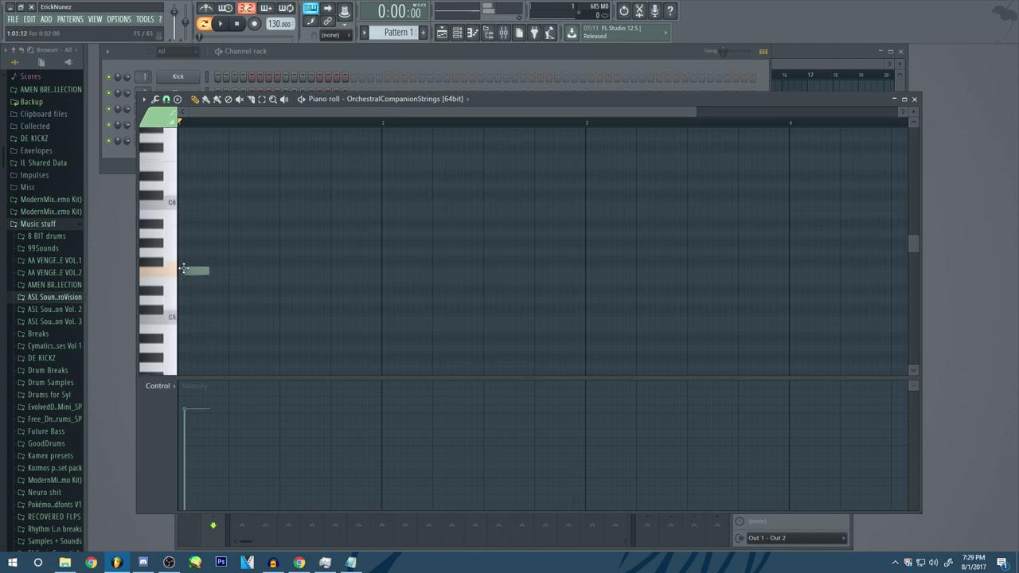
drag(184, 270, 184, 222)
scroll(195, 239, up, 3)
click(206, 259)
click(230, 240)
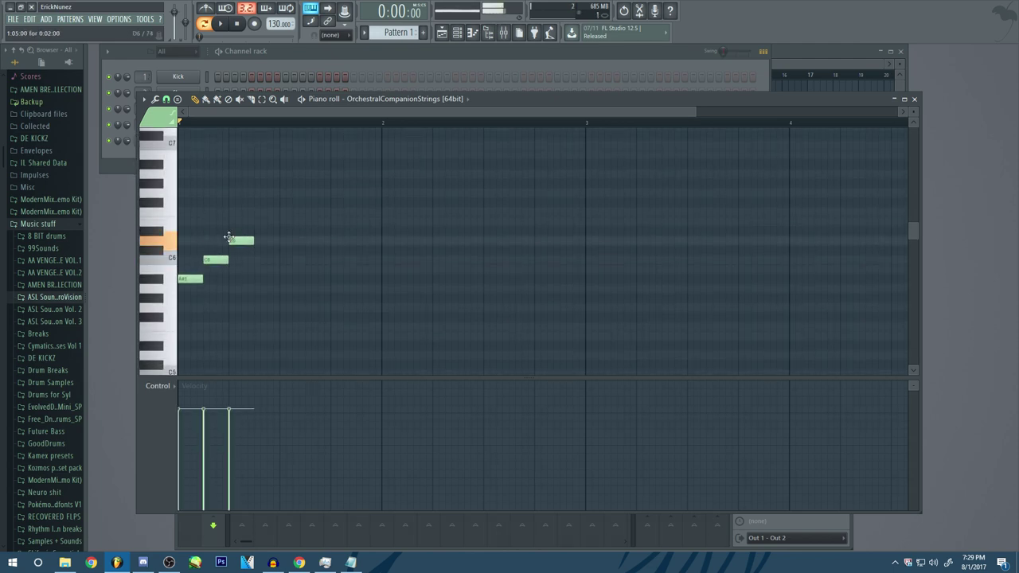
click(256, 231)
click(281, 212)
click(307, 192)
click(331, 173)
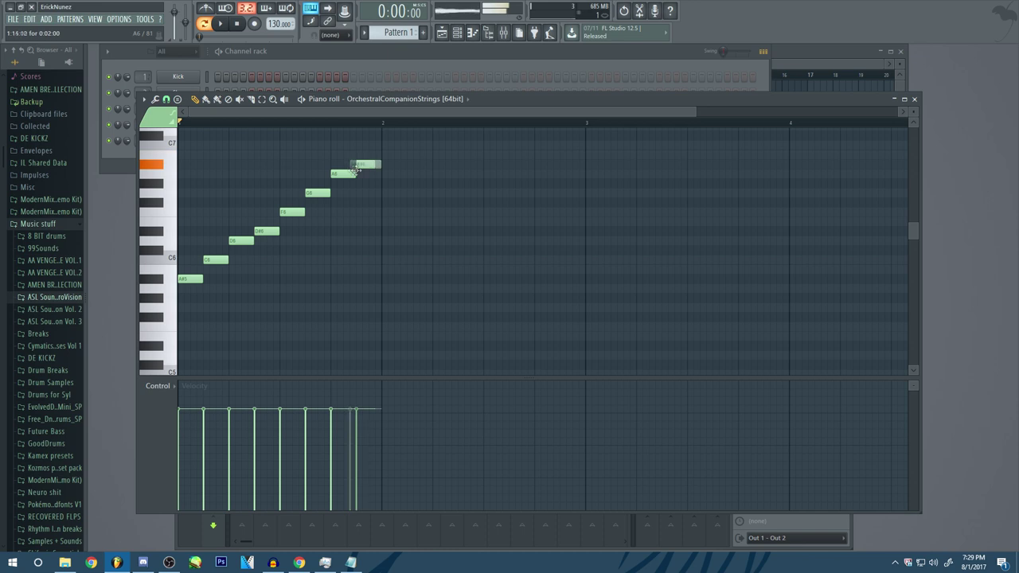
click(359, 165)
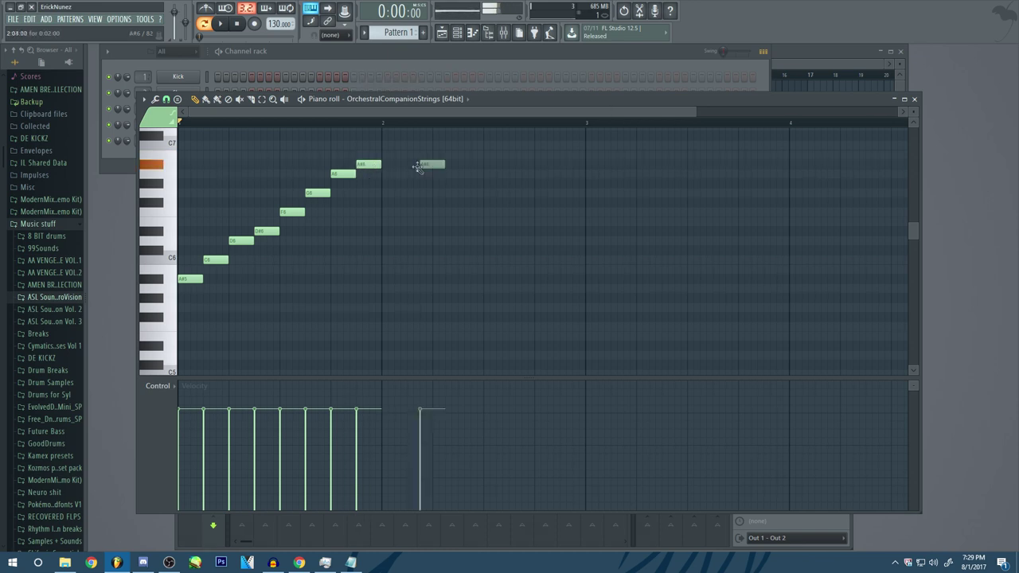
right_click(417, 166)
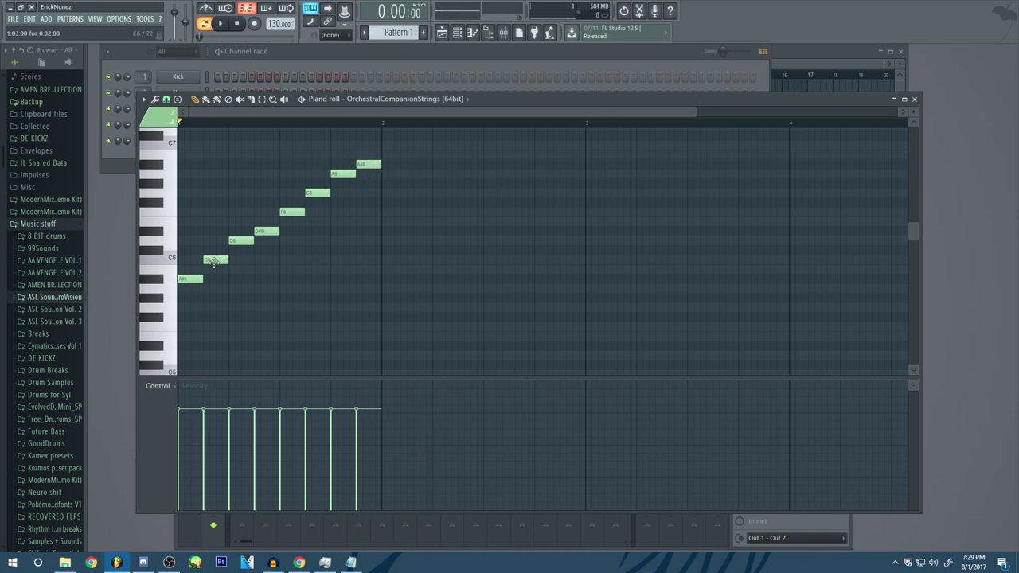
Step: Stack D6 and F6 over A#5 across bar 1 and delete the rest of the scale
click(190, 240)
click(182, 212)
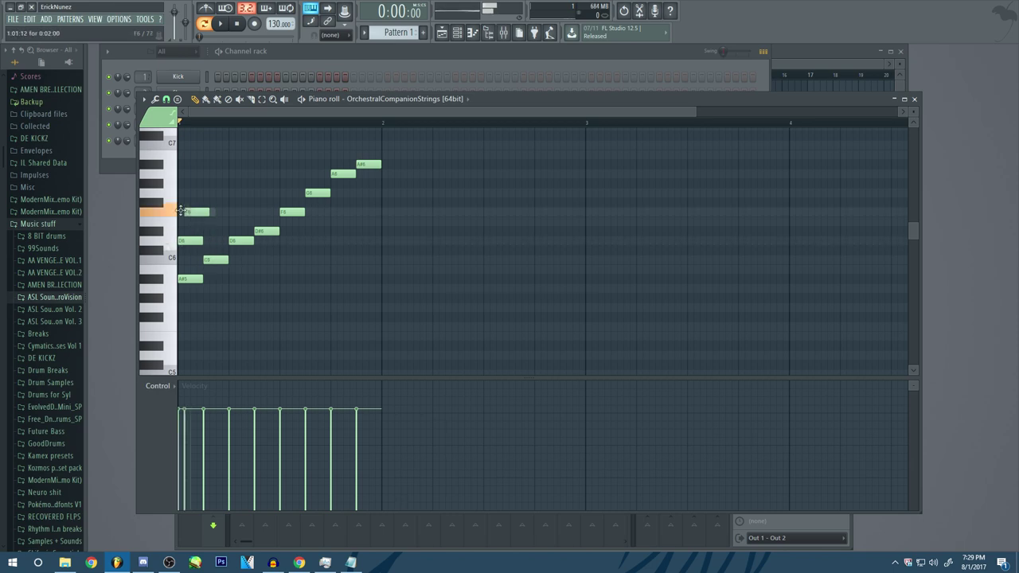
right_click(369, 164)
right_click(343, 173)
right_click(318, 193)
right_click(292, 212)
right_click(241, 241)
right_click(216, 260)
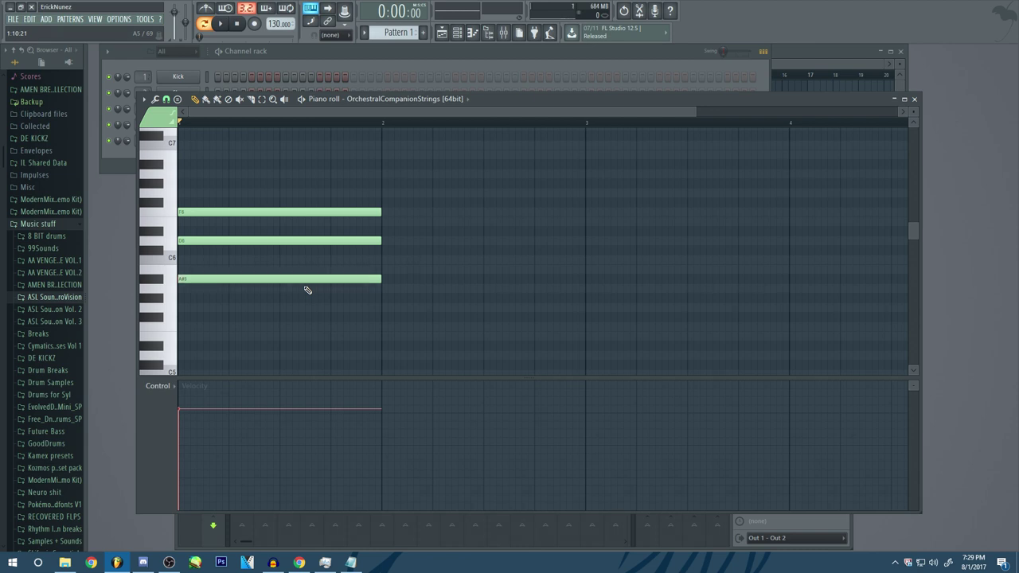
Step: Play the pattern twice to preview the A#5–D6–F6 chord
key(space)
scroll(337, 320, down, 3)
scroll(295, 300, down, 3)
key(space)
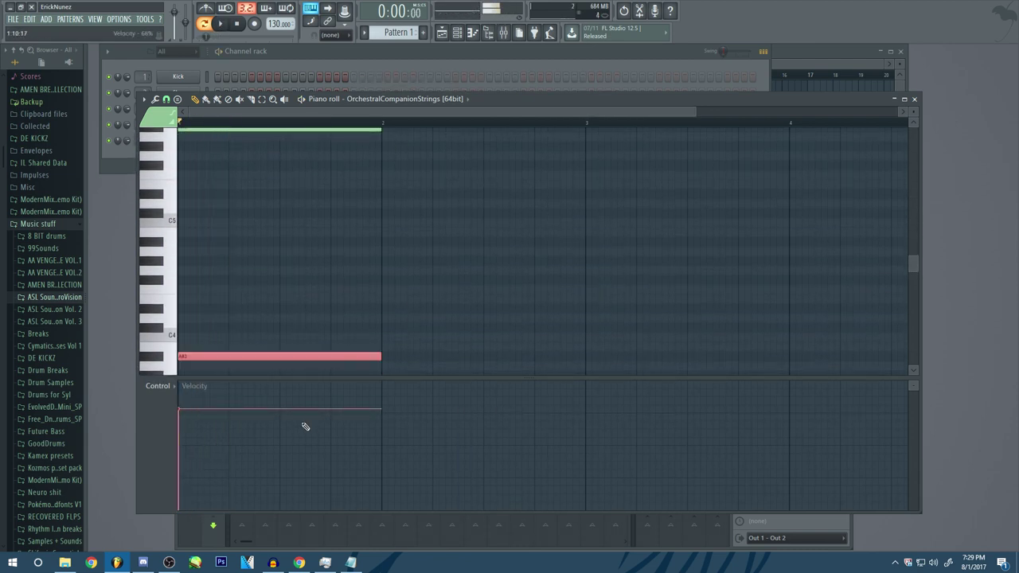
key(space)
scroll(443, 341, up, 5)
key(space)
Step: Assign the strings channel to mixer insert 1 and return to the piano roll
click(318, 48)
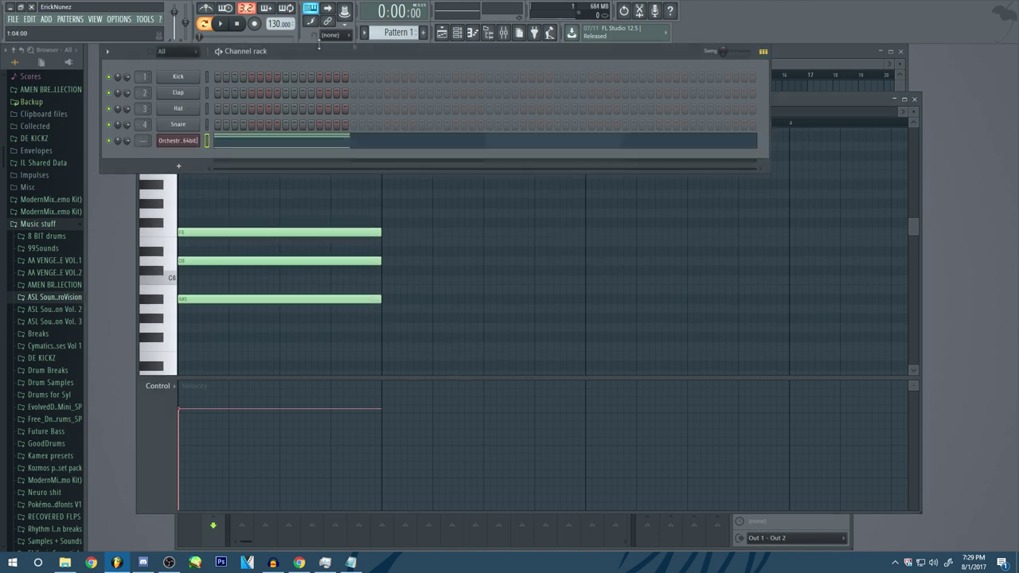
click(503, 32)
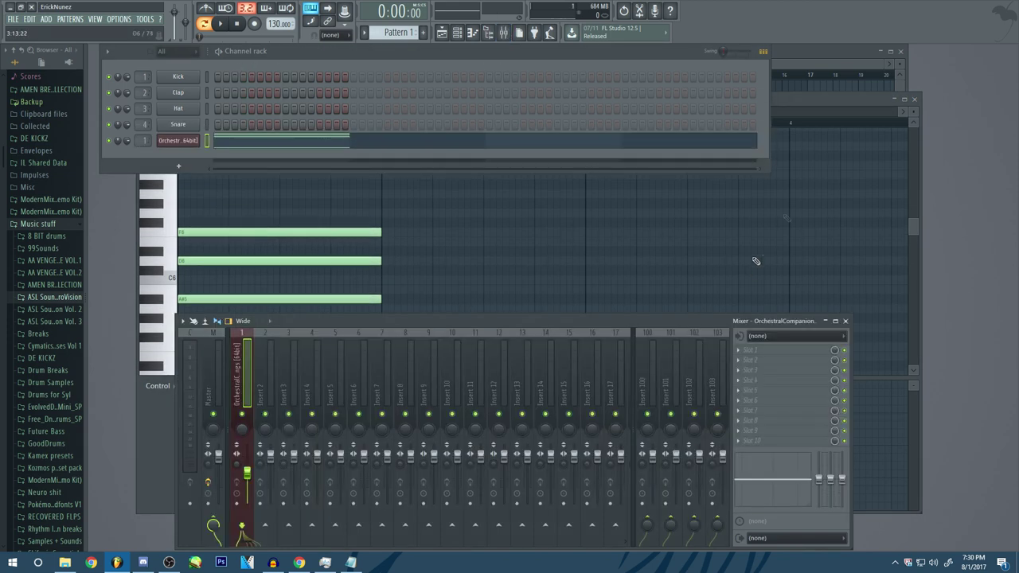
click(845, 100)
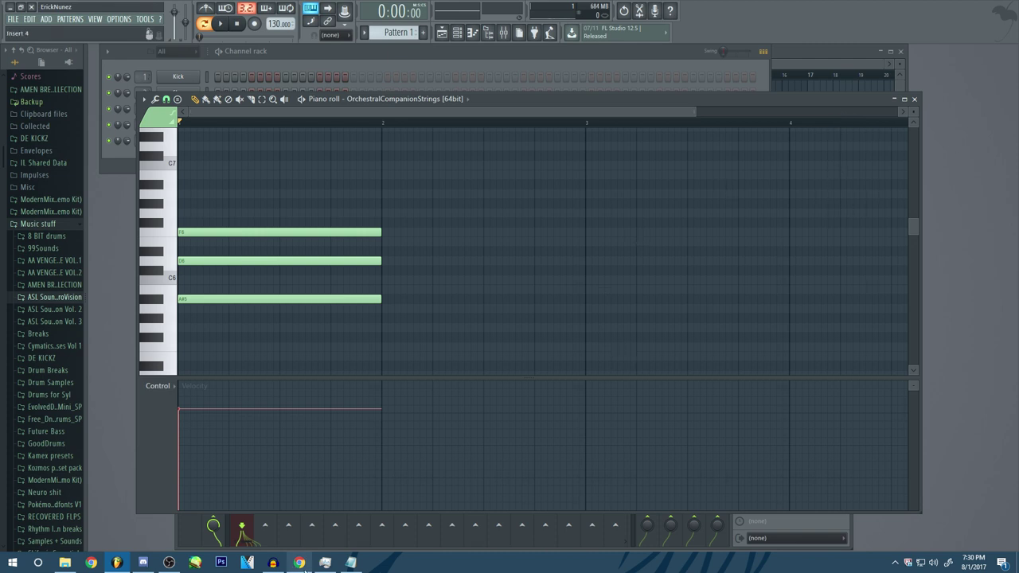
click(299, 563)
Step: Change the RNG maximum from 12 to 6 and roll, getting 4
double_click(815, 253)
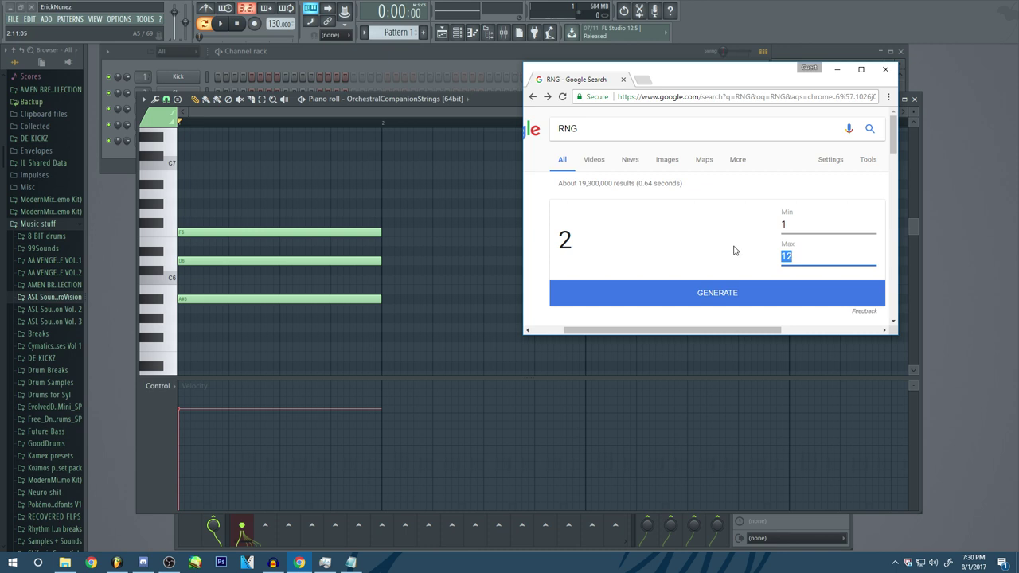
text(6)
click(711, 295)
click(711, 294)
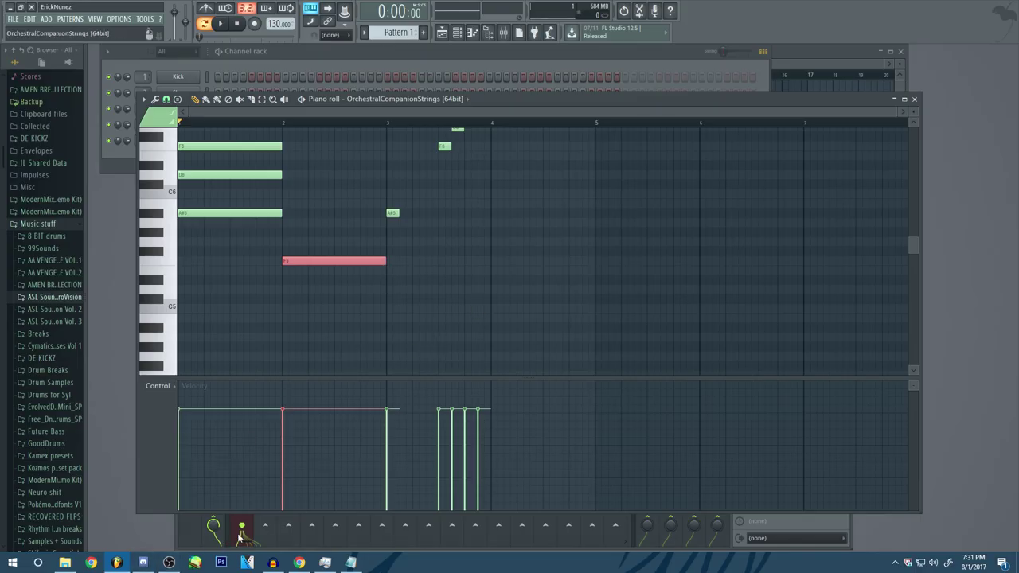
Step: Bring up the browser page listing the B-flat major diatonic chords
click(298, 562)
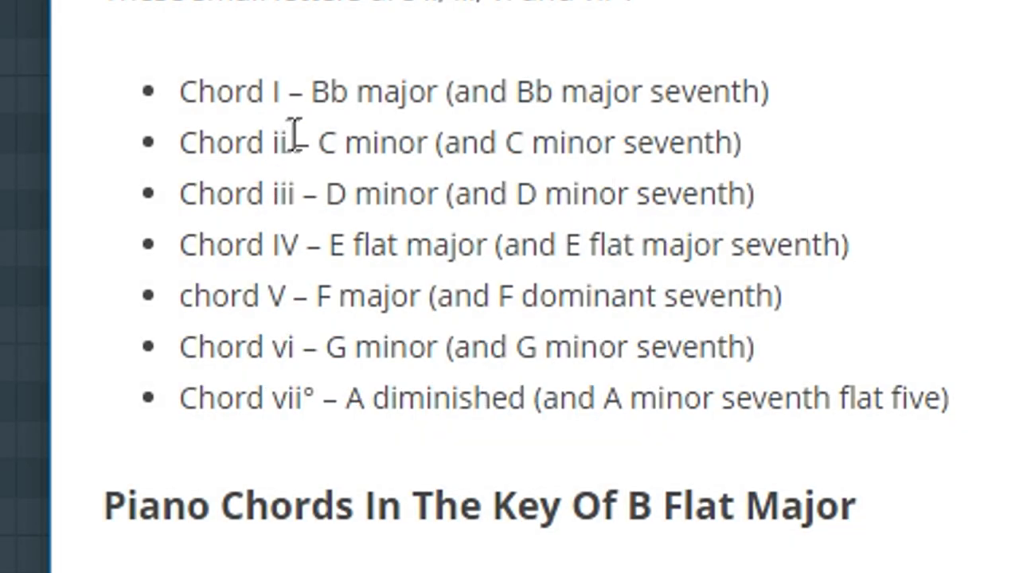
Step: Use chord V (F major) from the chart to add A5 and C6 above F5 in bar 2
double_click(277, 91)
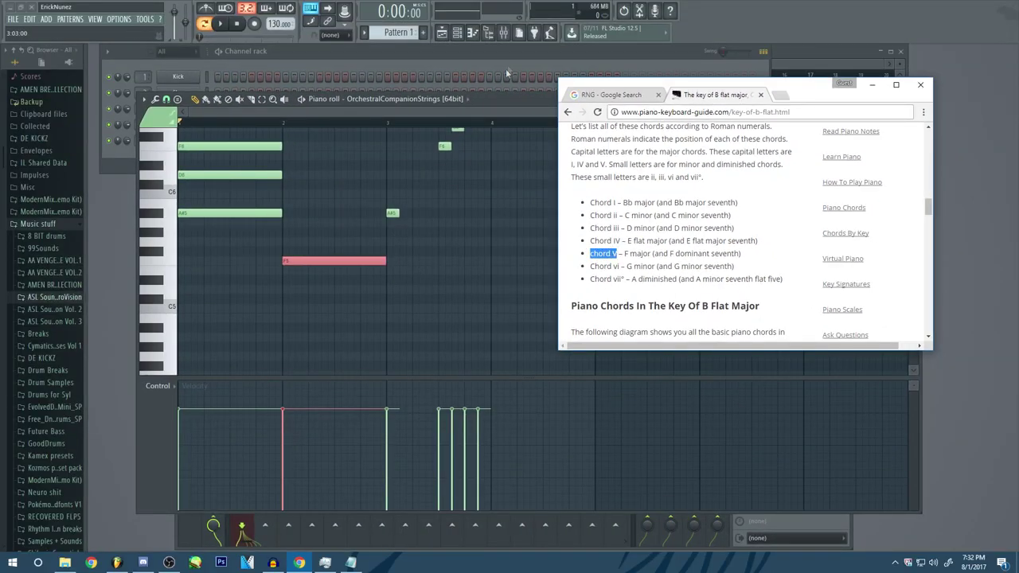
click(393, 243)
scroll(435, 276, up, 5)
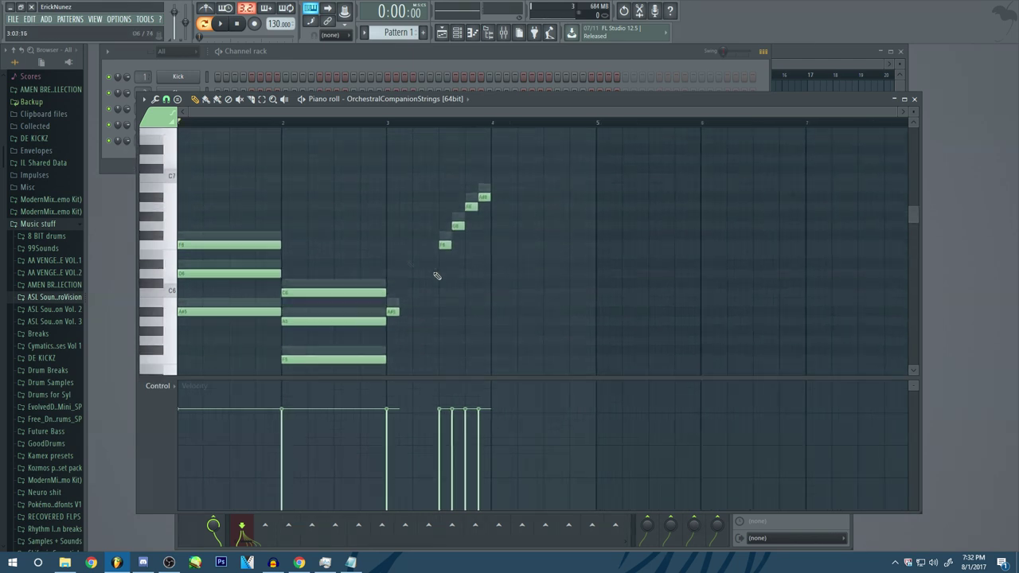
click(300, 563)
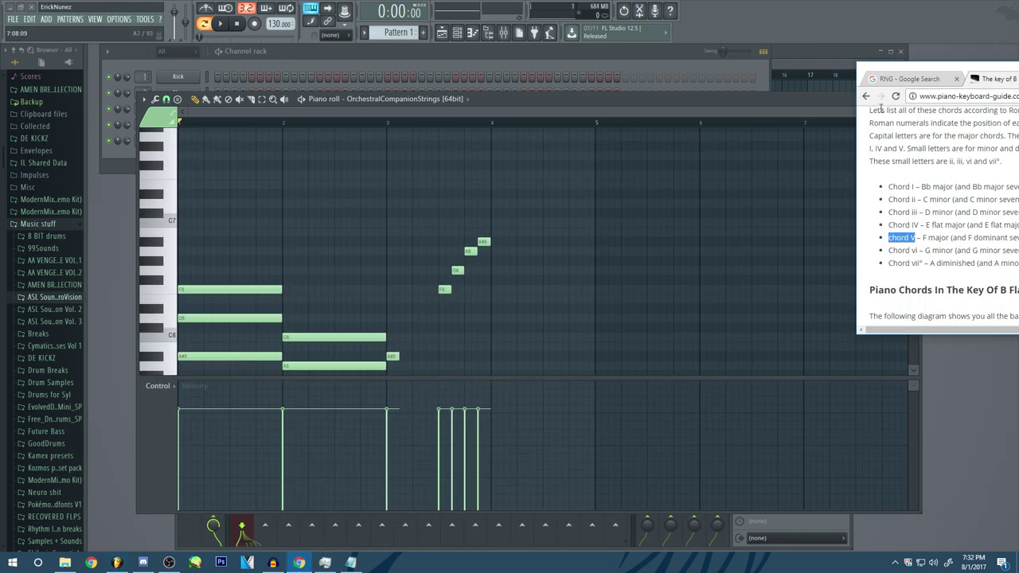
drag(896, 75, 693, 94)
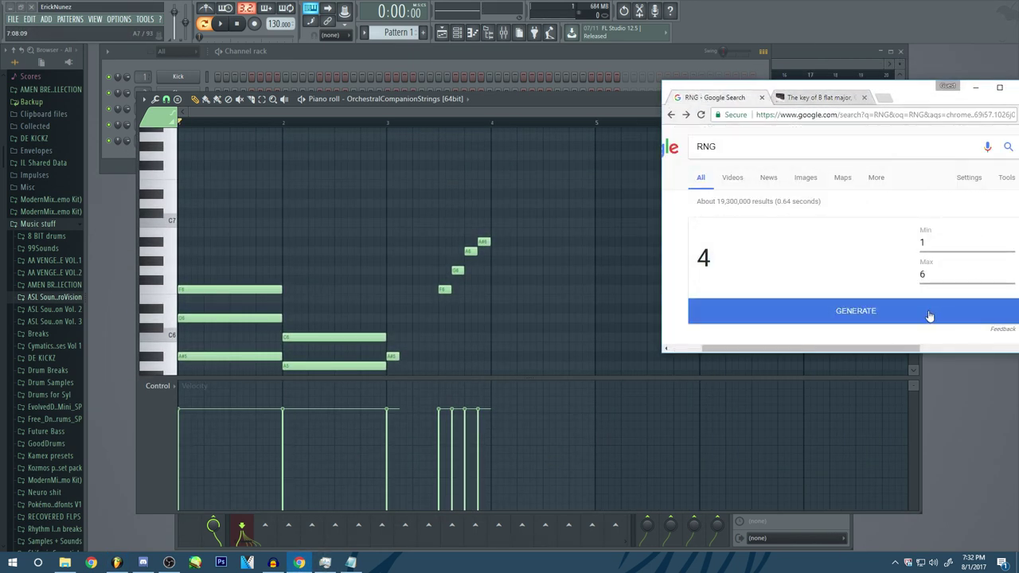
drag(888, 97, 666, 93)
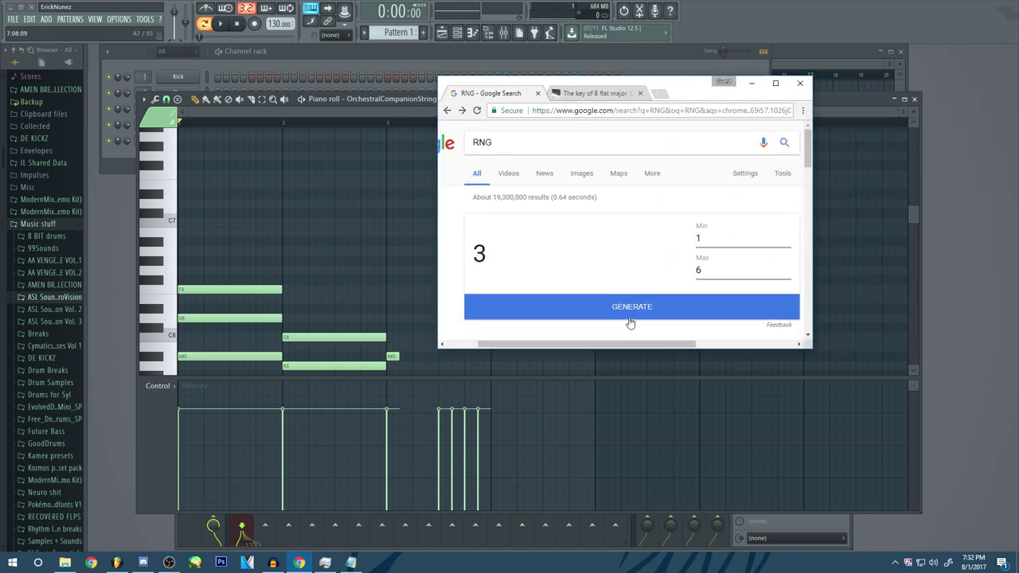
click(295, 136)
scroll(295, 204, down, 5)
drag(313, 191, 312, 275)
Step: Copy the bar-3 C6 note up to D#6 and G6, checking the B-flat chord chart
scroll(387, 247, up, 4)
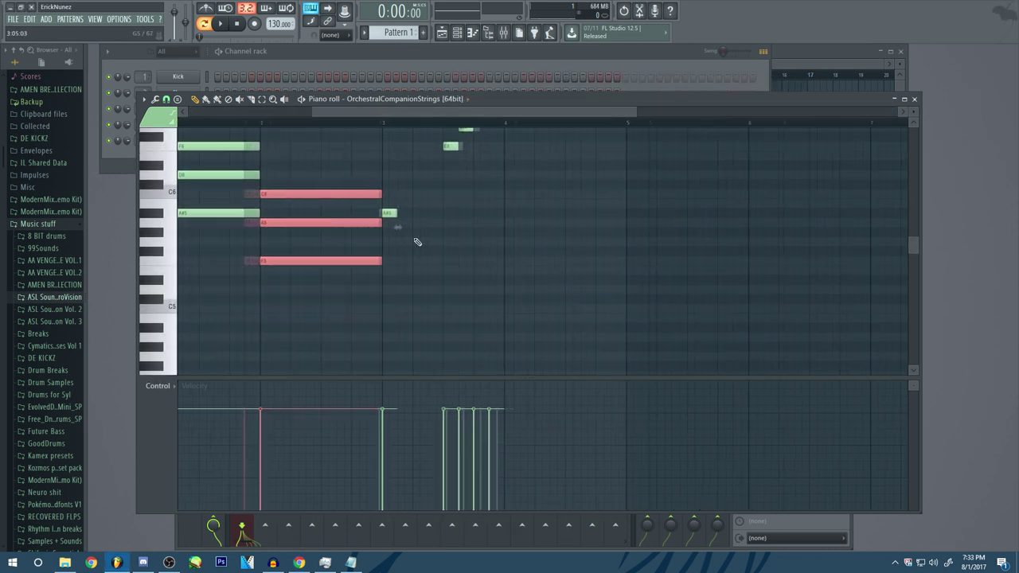
click(409, 268)
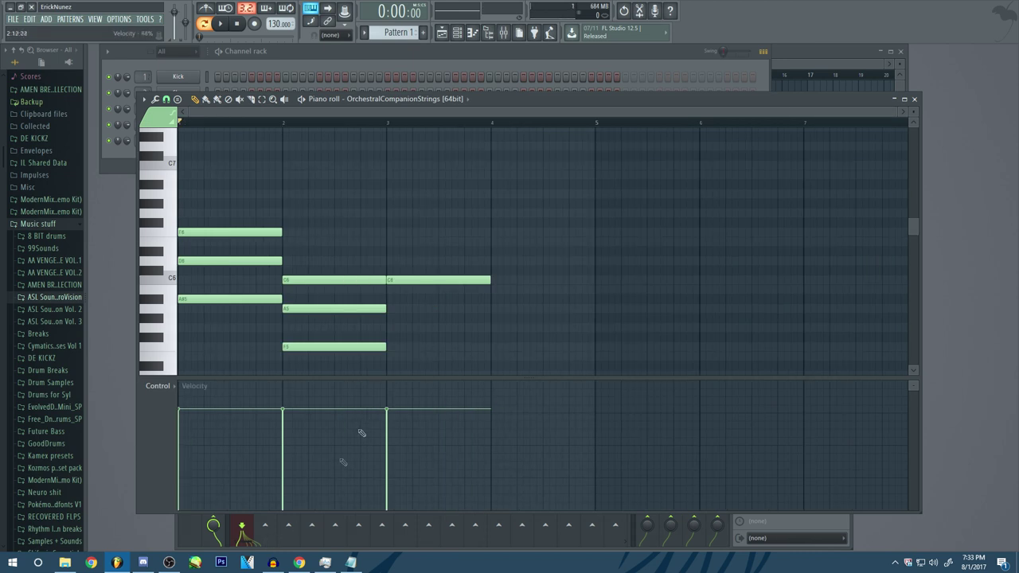
click(300, 563)
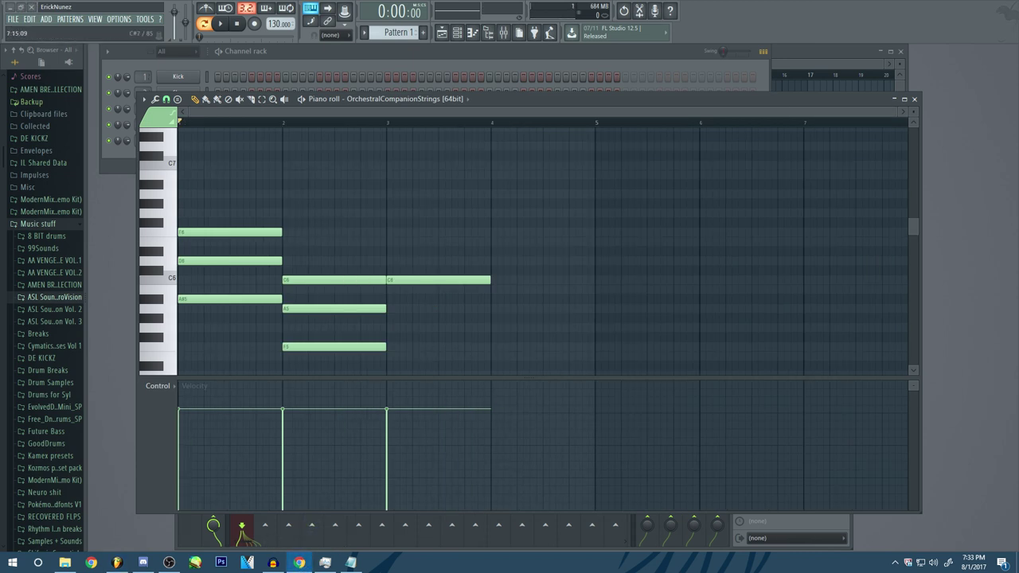
click(642, 96)
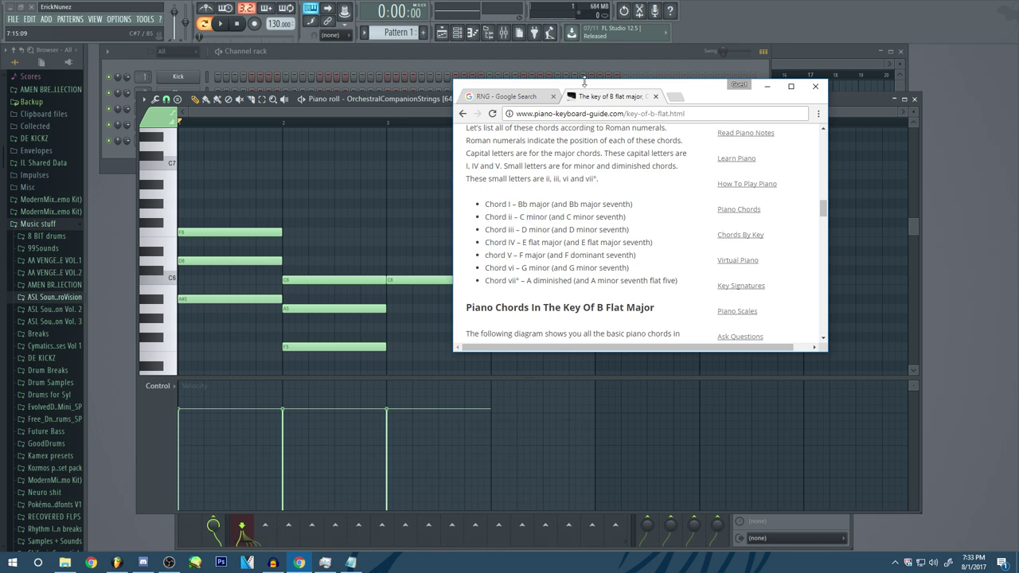
key(alt+Tab)
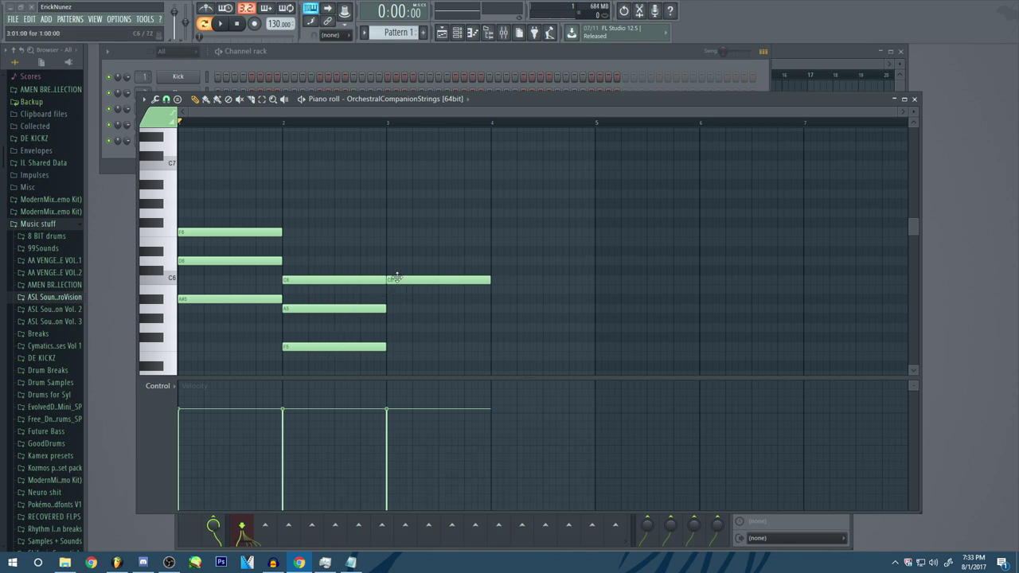
drag(395, 277, 389, 213)
scroll(903, 241, down, 3)
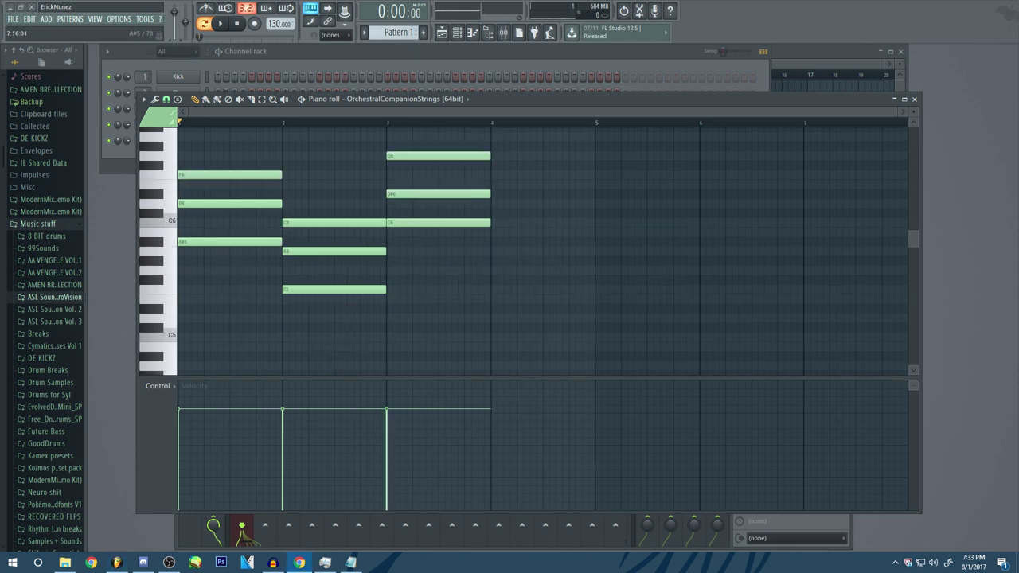
key(alt+Tab)
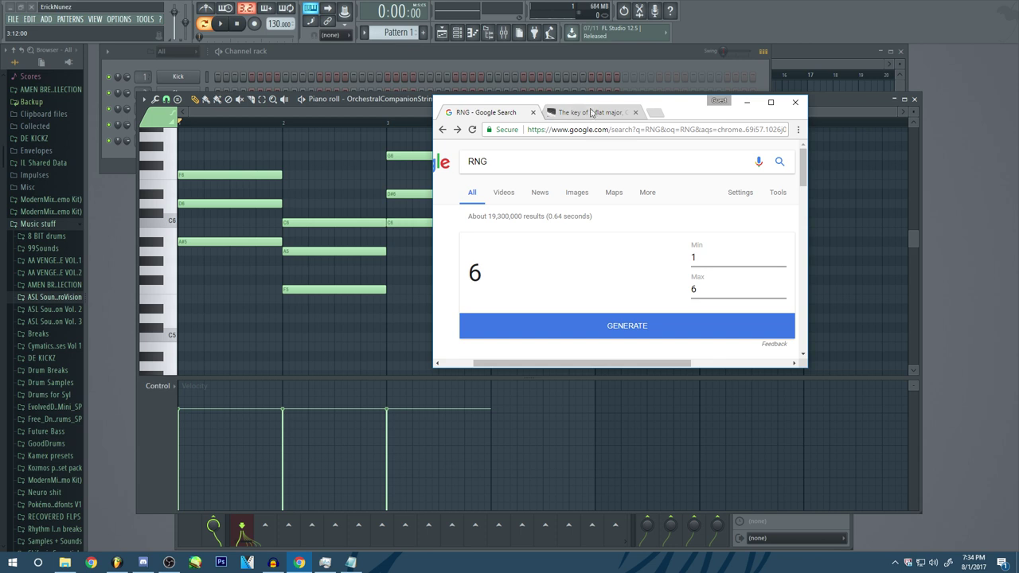
Step: Restore the copied bar-4 chord as D6, F6, A6, removing a stray D6 note
key(alt+Tab)
key(ctrl+alt+z)
key(ctrl+alt+z)
key(ctrl+alt+z)
key(ctrl+alt+z)
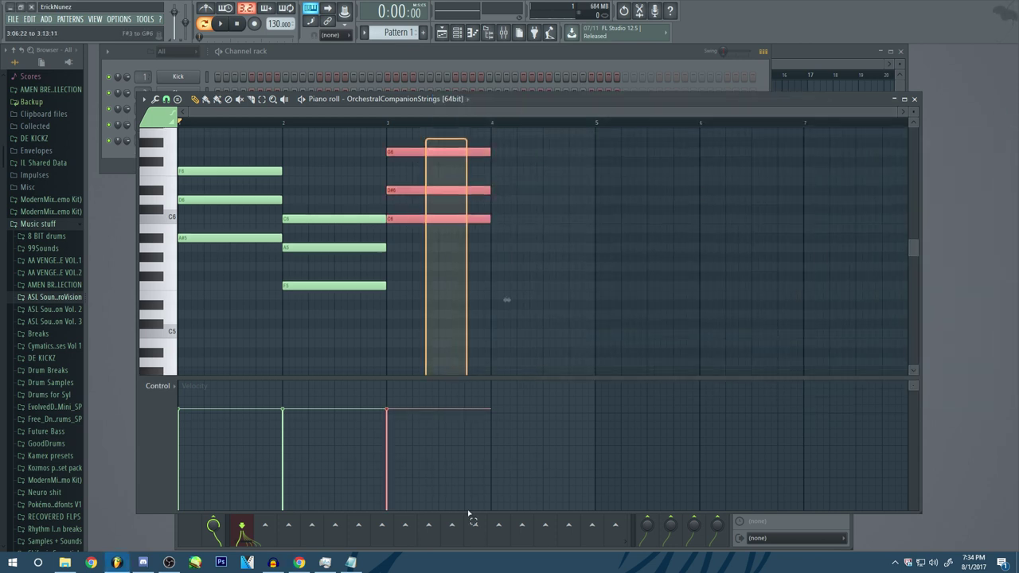
key(ctrl+shift+z)
key(ctrl+shift+z)
key(ctrl+shift+z)
key(ctrl+shift+z)
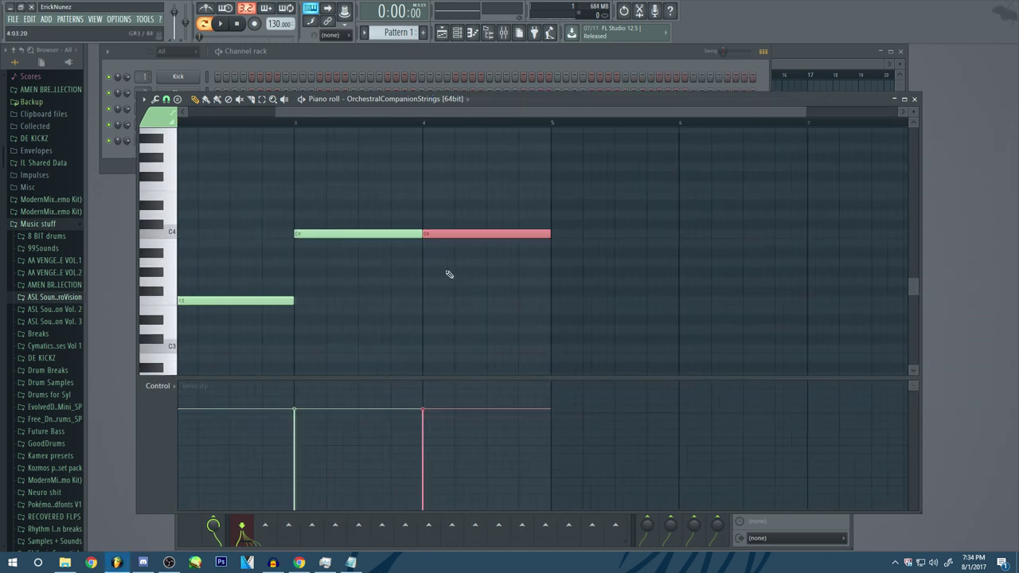
click(387, 232)
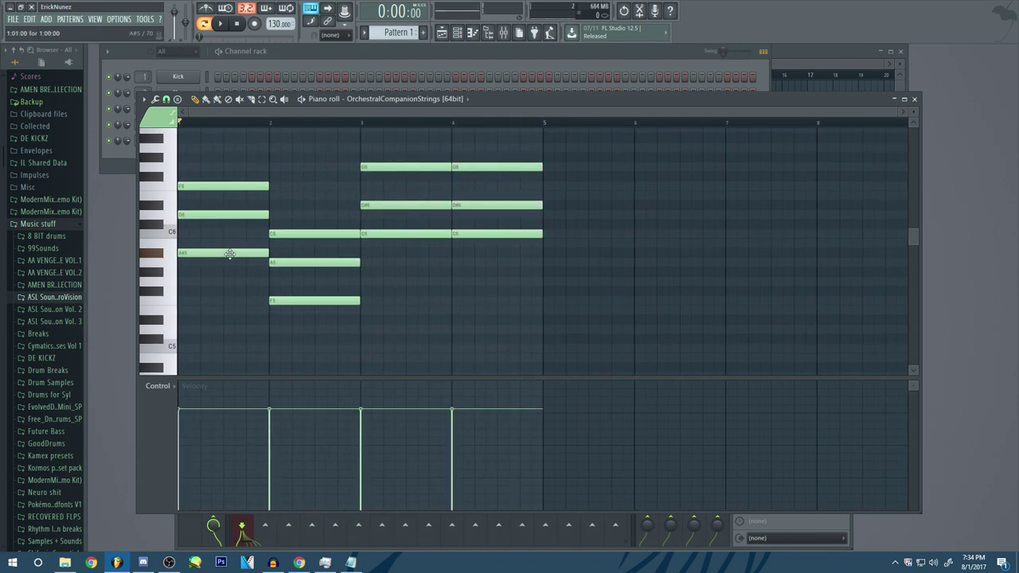
click(387, 233)
drag(455, 214, 463, 215)
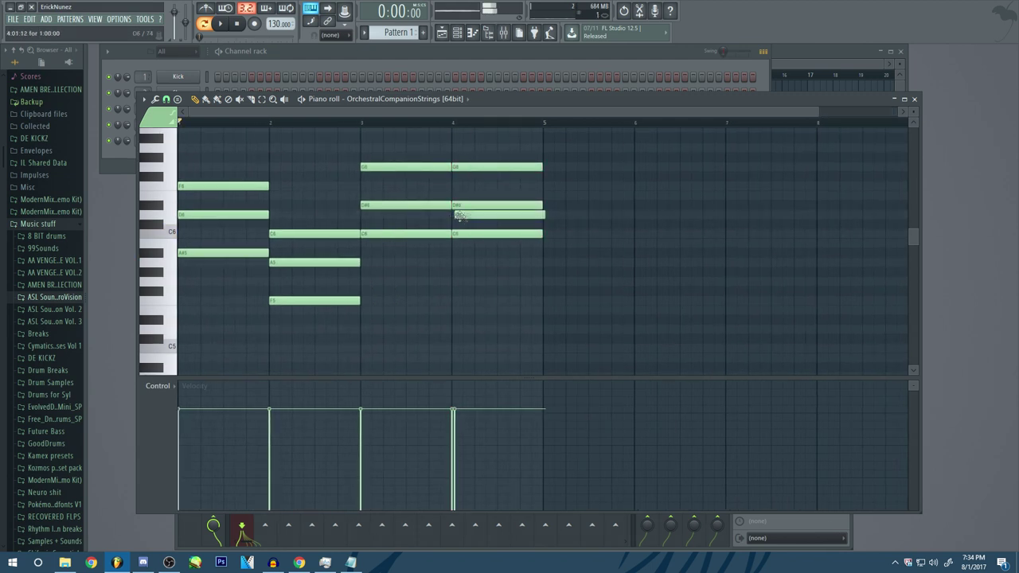
right_click(471, 215)
Step: Delete a stray bar-5 C7 note and play the four-bar progression from the start
scroll(541, 278, down, 8)
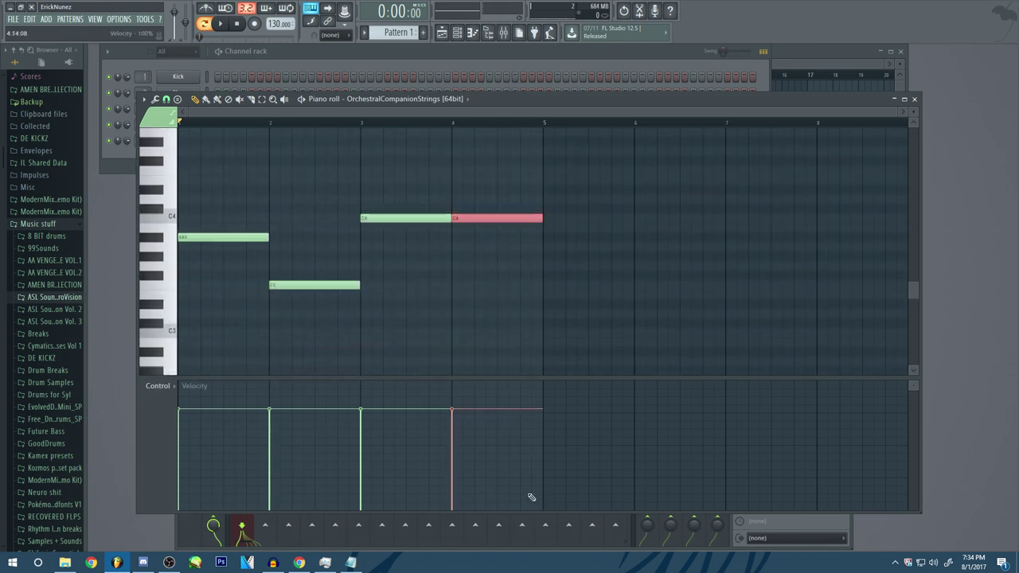
scroll(521, 350, up, 10)
click(450, 122)
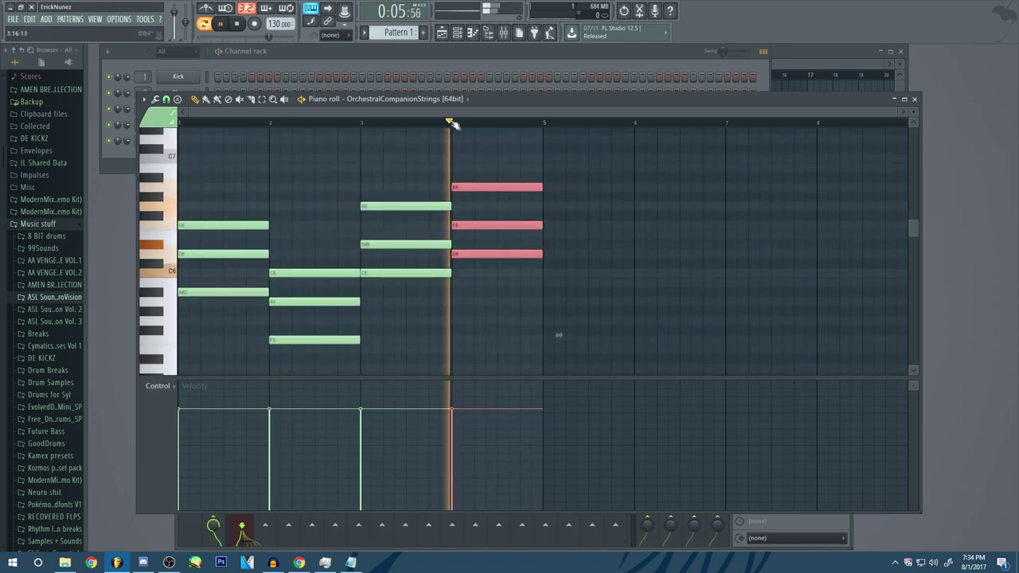
click(557, 169)
right_click(557, 168)
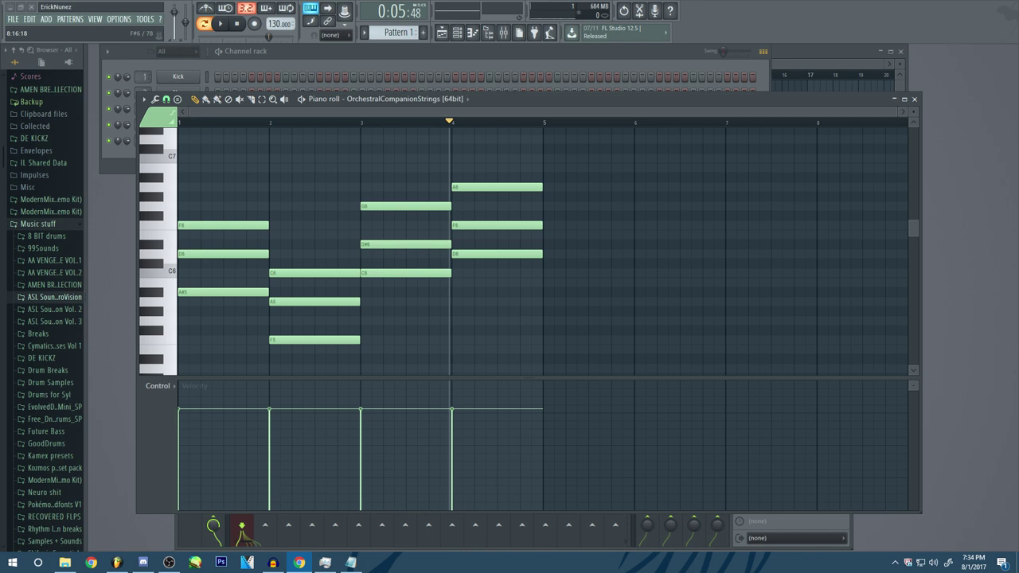
click(299, 563)
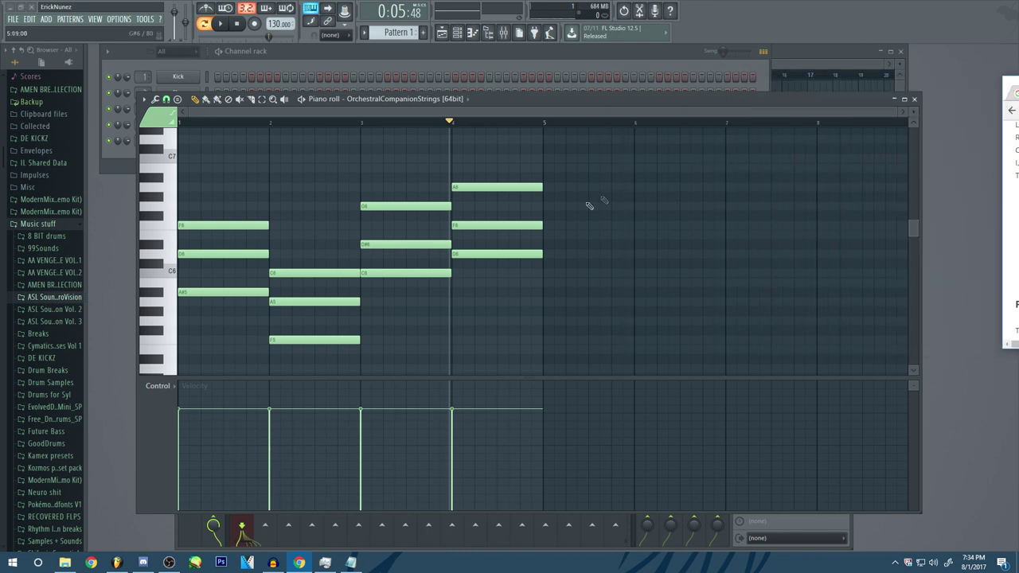
key(space)
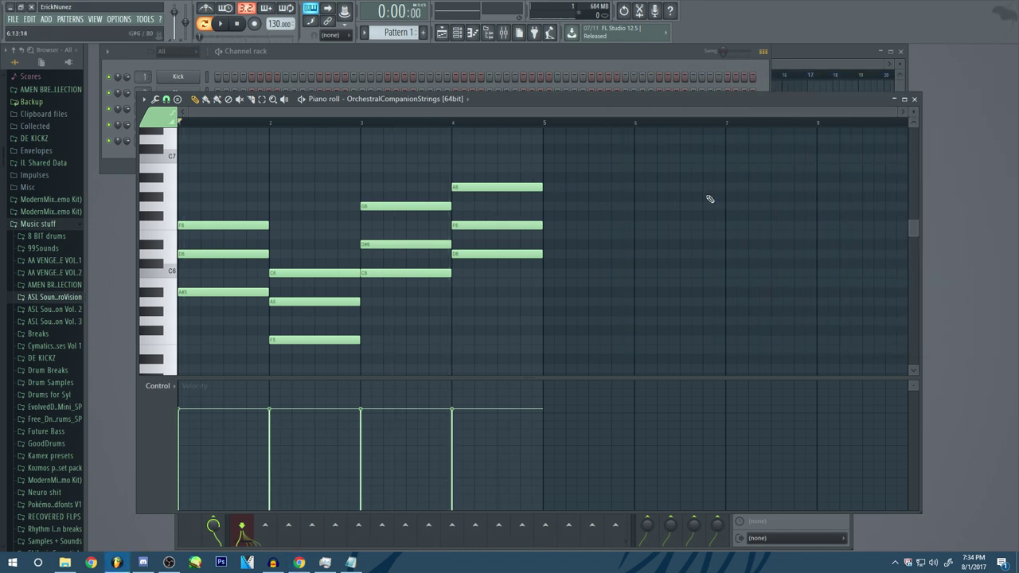
key(space)
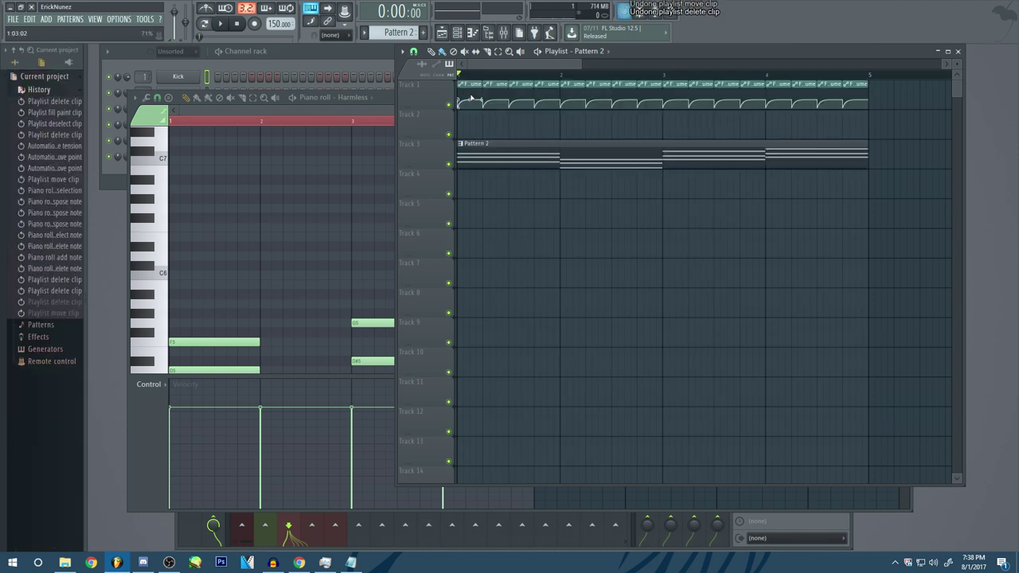
Step: Raise the tempo from 150 to 170 BPM and expand a Vengeance sample pack folder
click(102, 114)
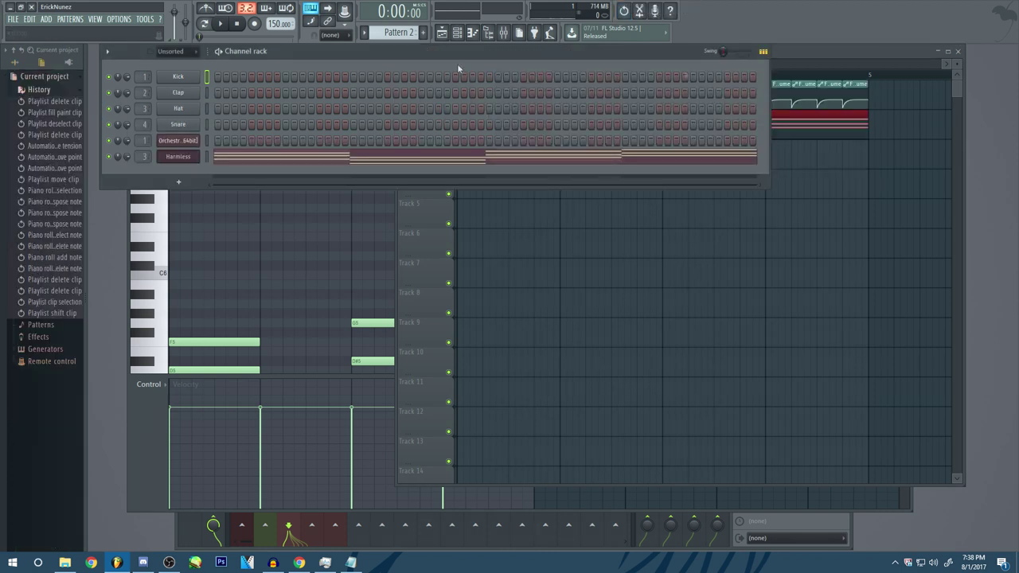
click(830, 55)
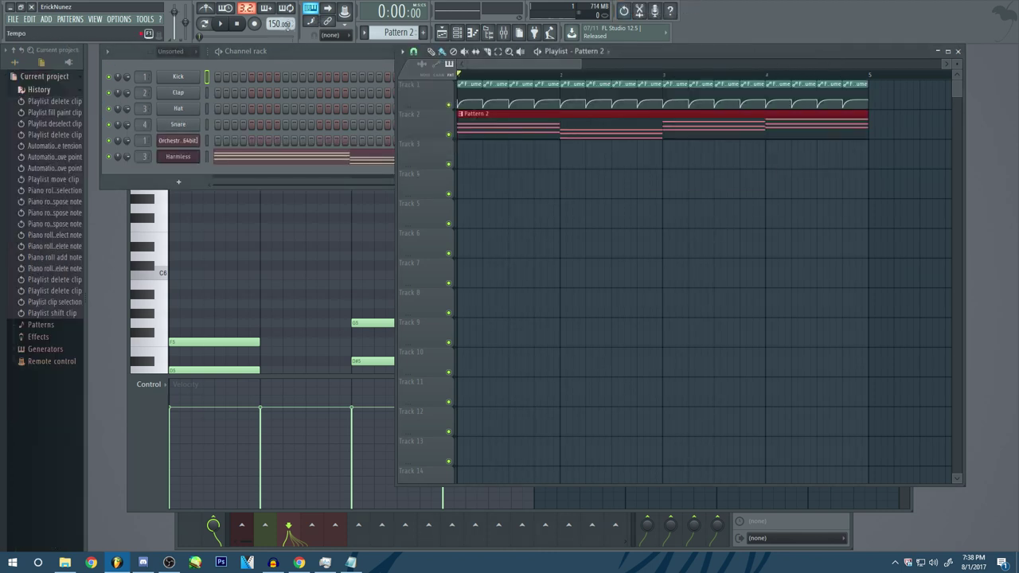
drag(281, 23, 280, 7)
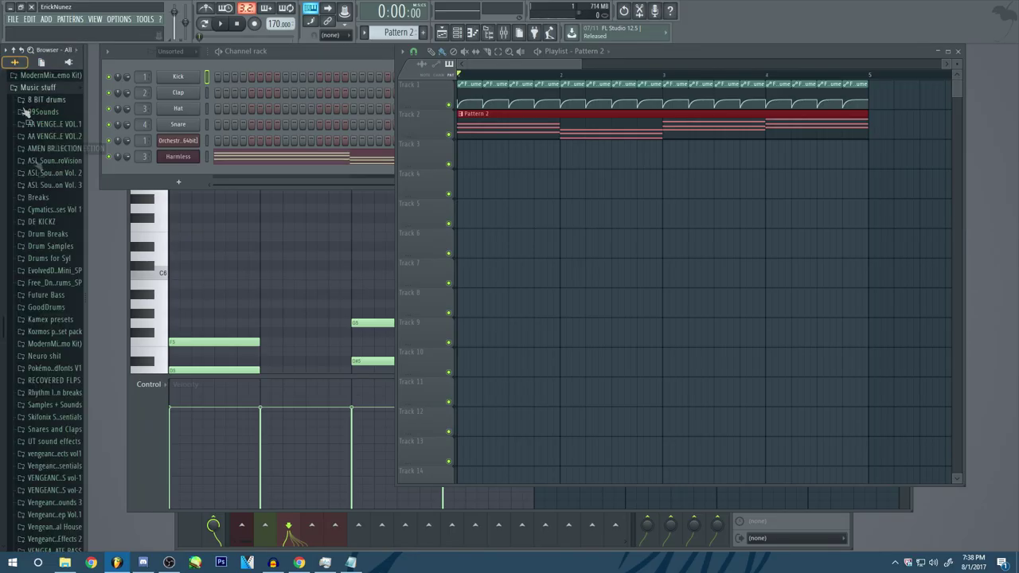
scroll(30, 220, down, 6)
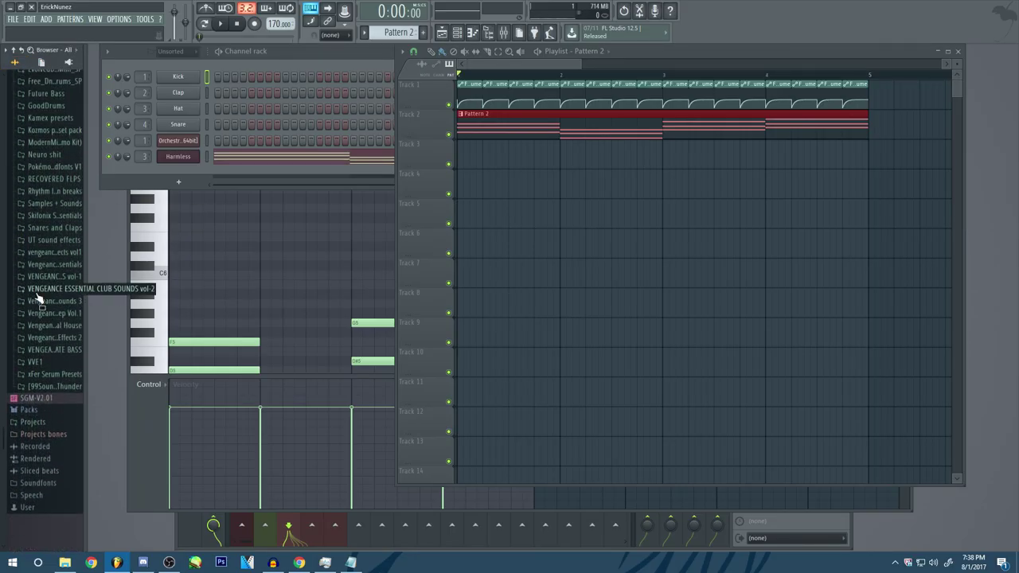
click(48, 300)
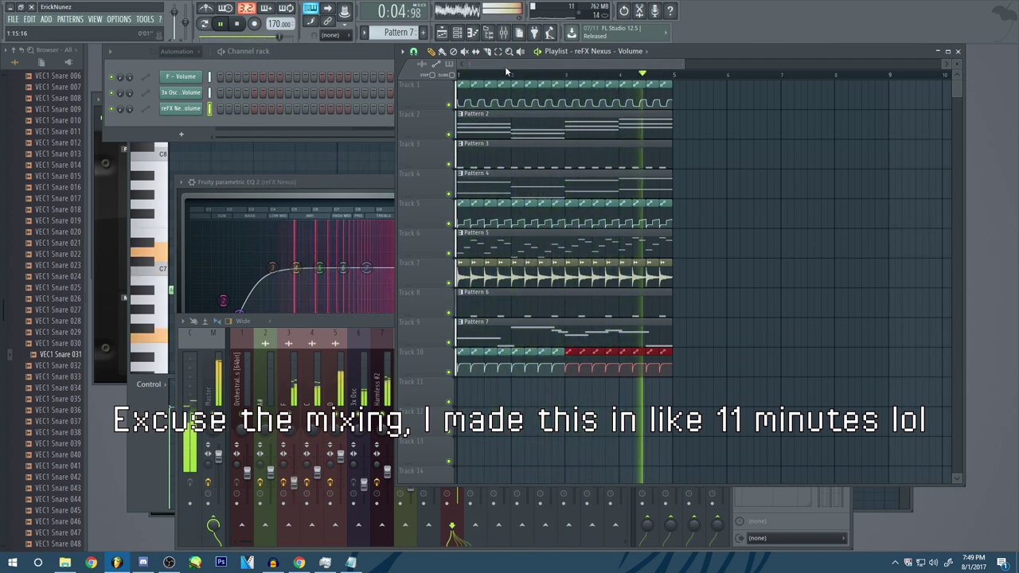
Step: Stop playback of the finished arrangement
key(space)
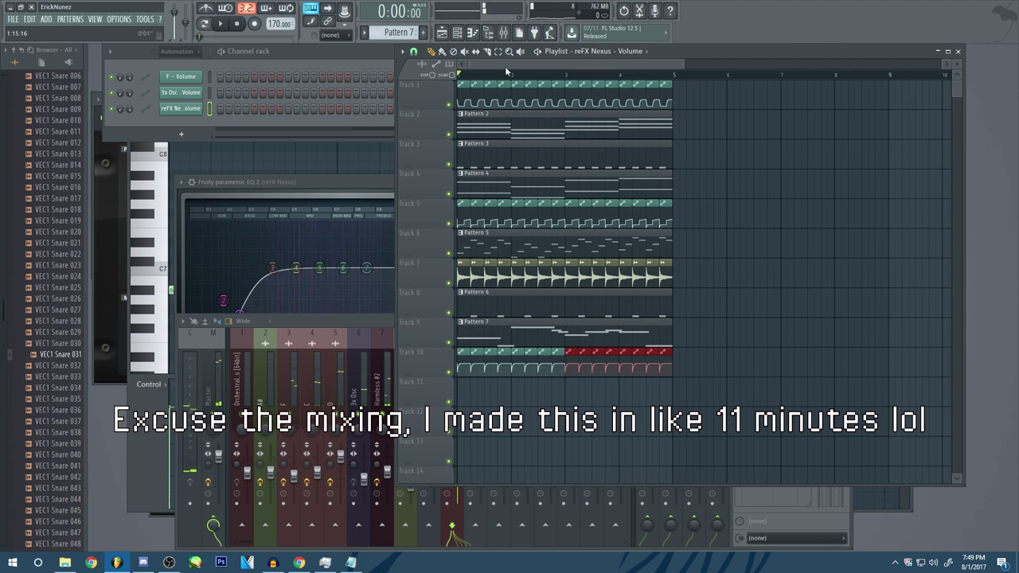